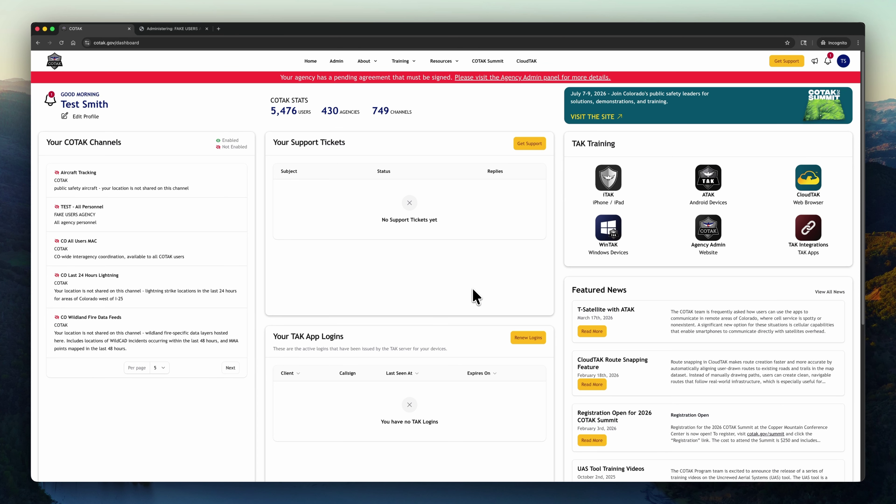
# Find the agency administrator's contact details in the Your Agency Administrators section of the dashboard
pyautogui.scroll(-7, 473, 289)
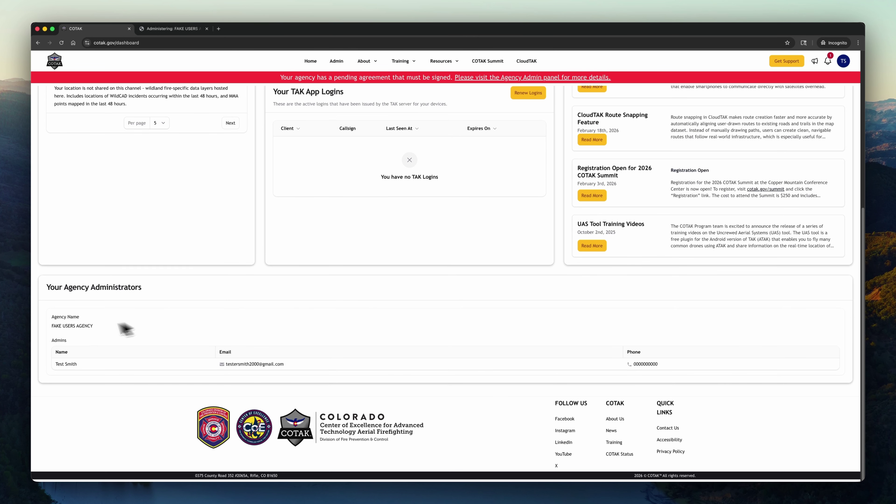
pyautogui.moveTo(55, 366); pyautogui.dragTo(290, 368)
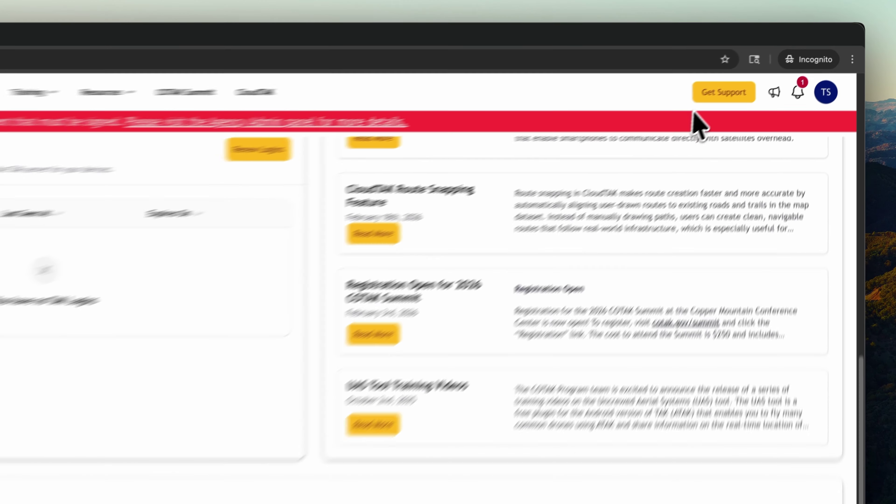
# View the office hours support request form for a new support ticket and cancel it without submitting
pyautogui.click(713, 99)
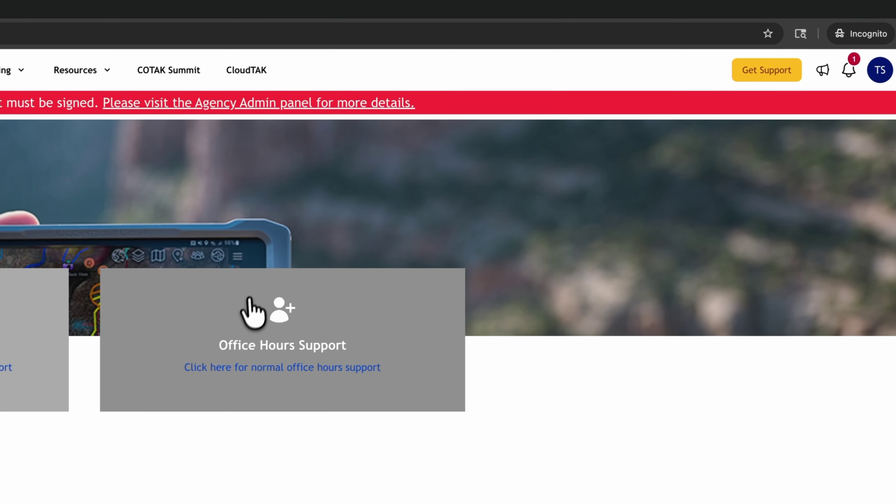
pyautogui.click(251, 318)
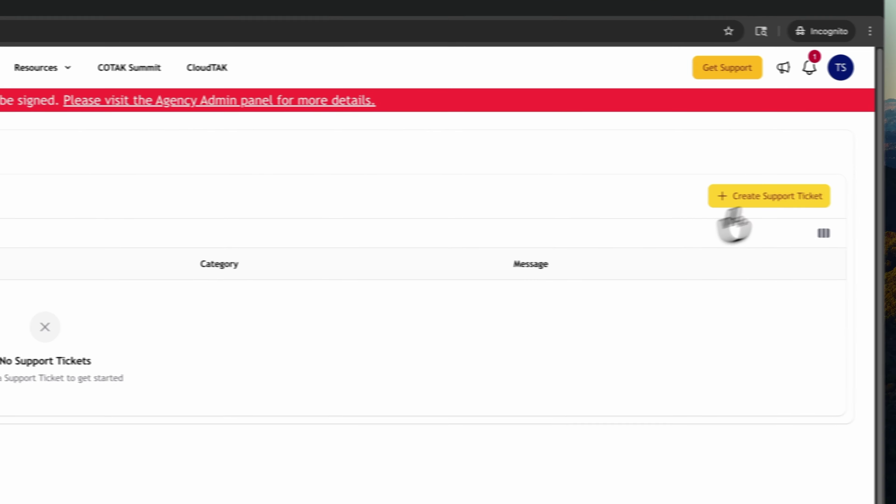
pyautogui.click(782, 195)
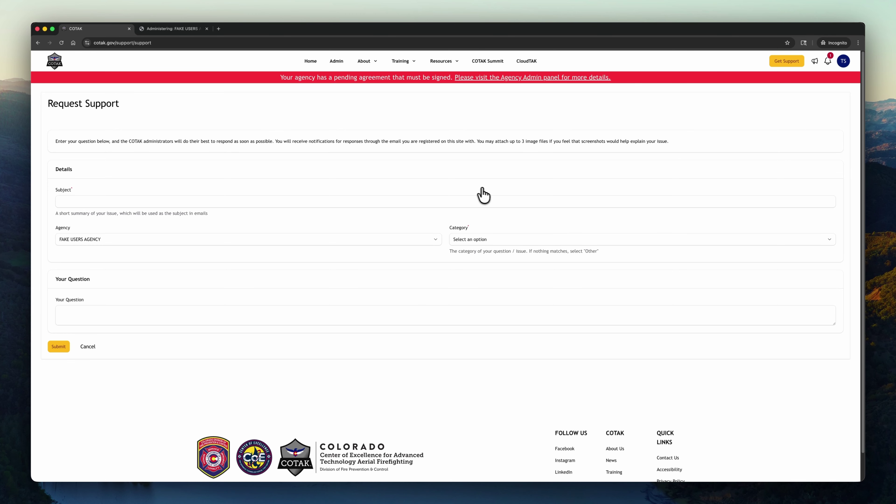
pyautogui.click(92, 348)
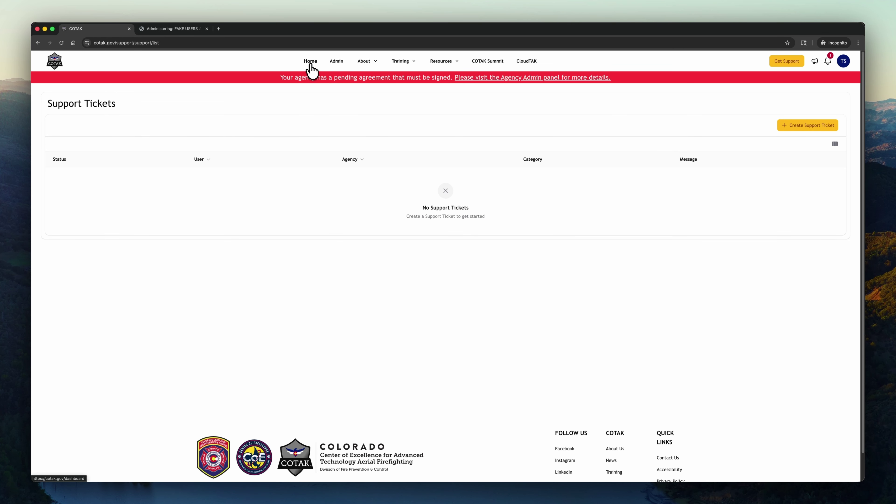
# Switch to the agency administration page and read the additional information on Agency TAK App Logins
pyautogui.click(175, 29)
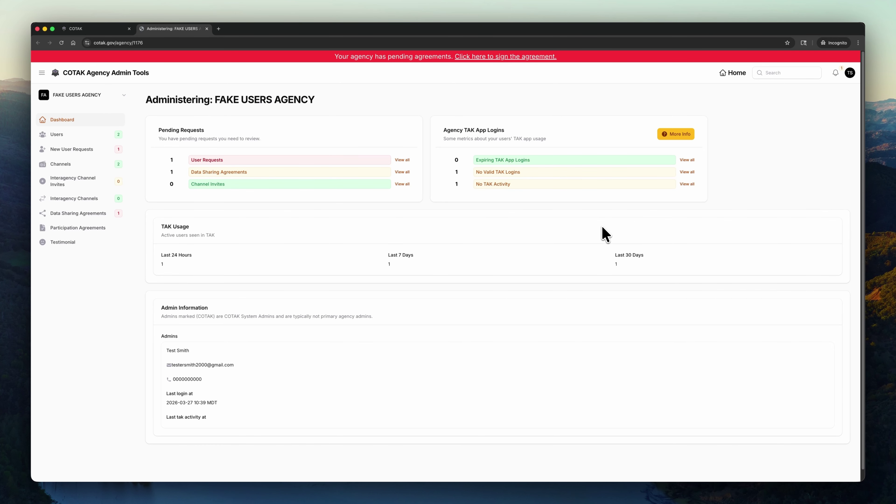
pyautogui.scroll(-1, 563, 366)
pyautogui.click(661, 137)
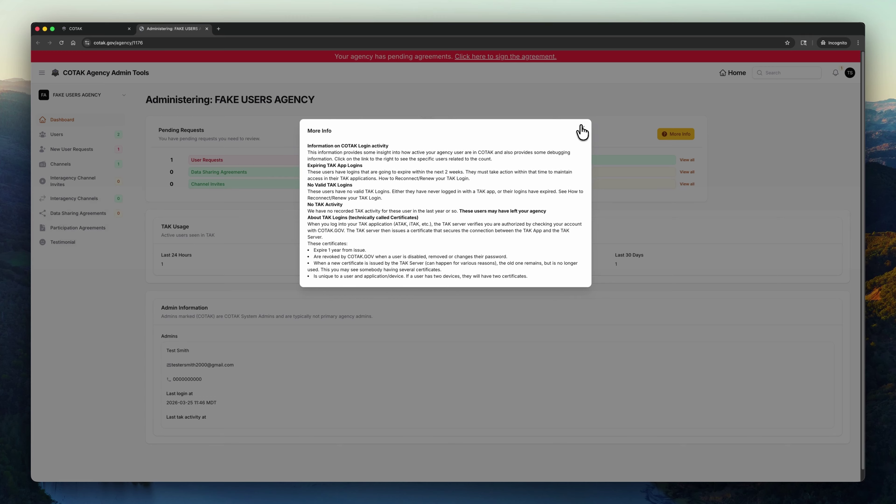
pyautogui.click(580, 131)
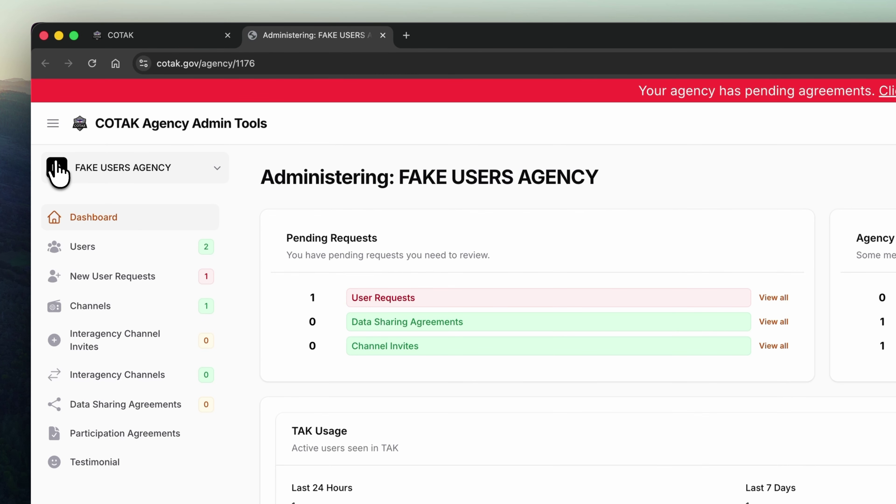
# Toggle the Joinable setting in the FAKE USERS AGENCY profile and save the changes
pyautogui.click(57, 163)
pyautogui.click(103, 204)
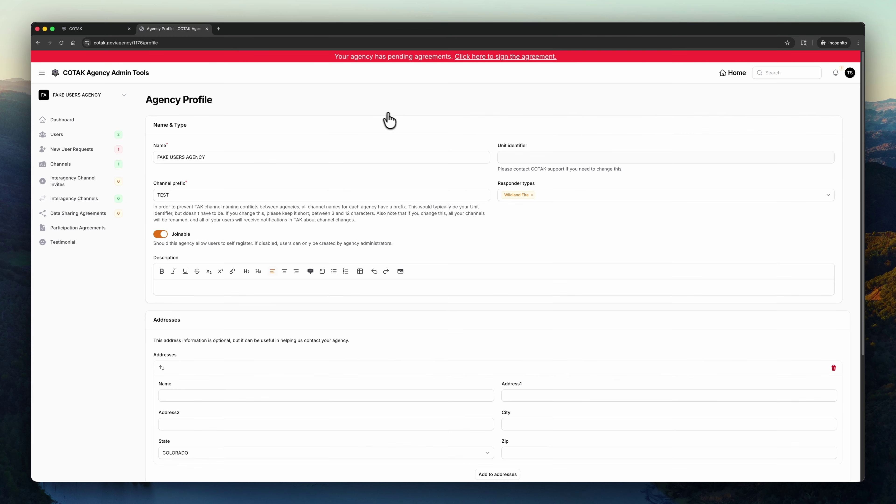
pyautogui.scroll(-1, 414, 120)
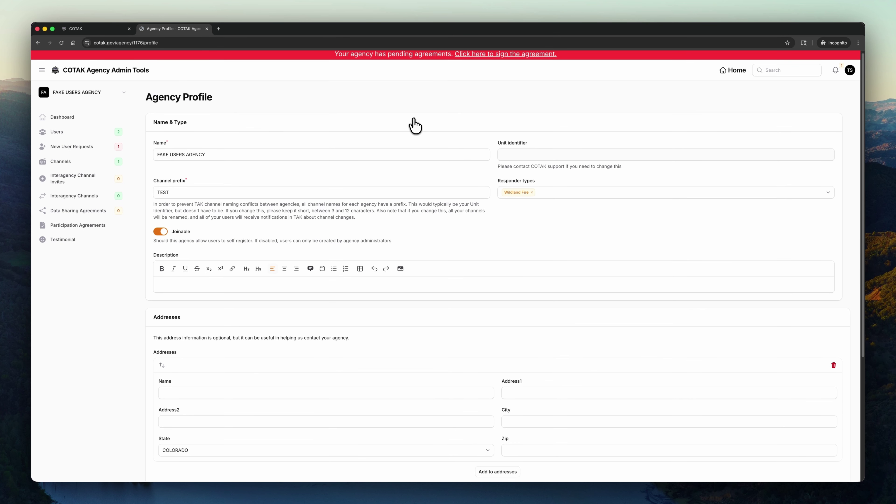
pyautogui.scroll(-1, 411, 124)
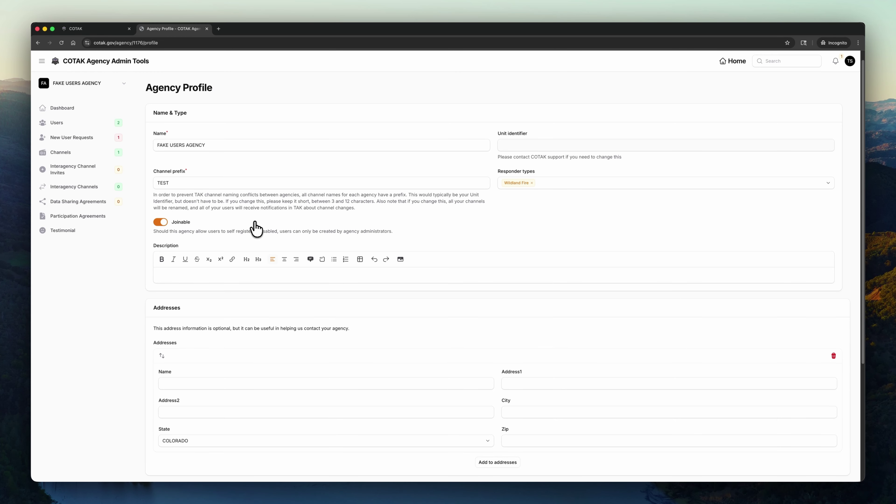
pyautogui.click(162, 223)
pyautogui.scroll(-4, 388, 308)
pyautogui.scroll(-1, 403, 347)
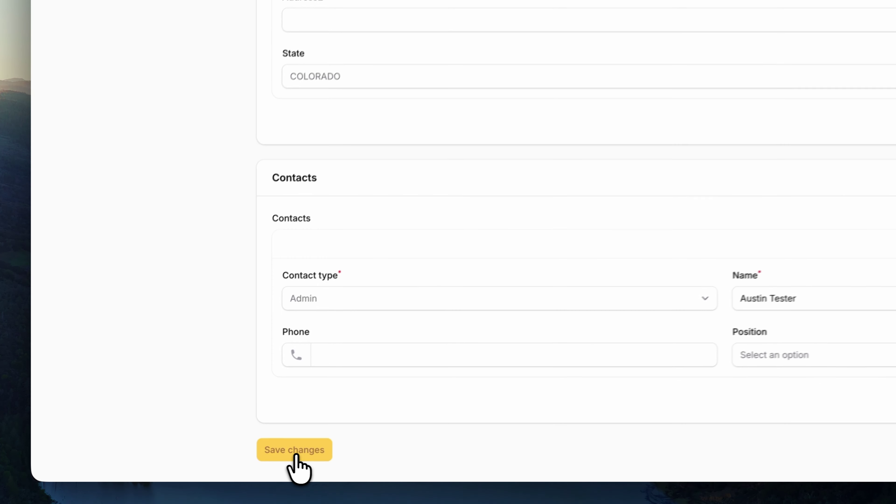
pyautogui.click(296, 456)
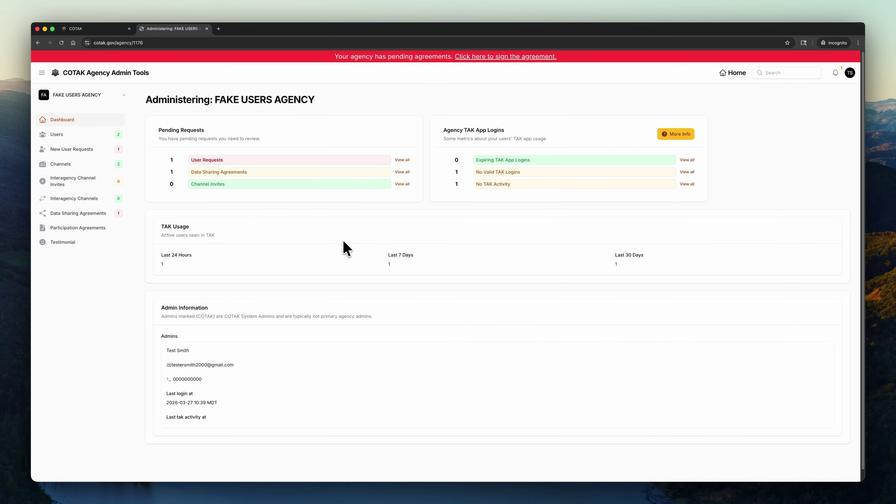
# Go to the agency's user list and view the blank Create User form, cancelling it without adding anyone
pyautogui.click(79, 136)
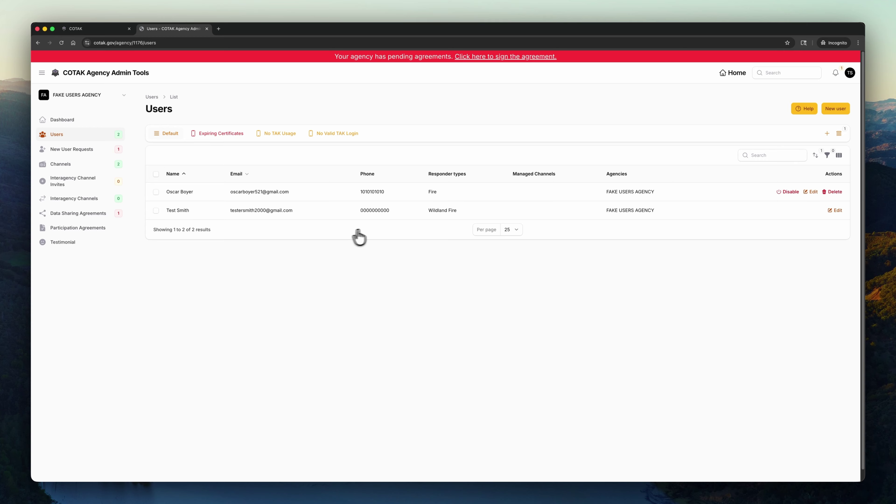
pyautogui.click(835, 109)
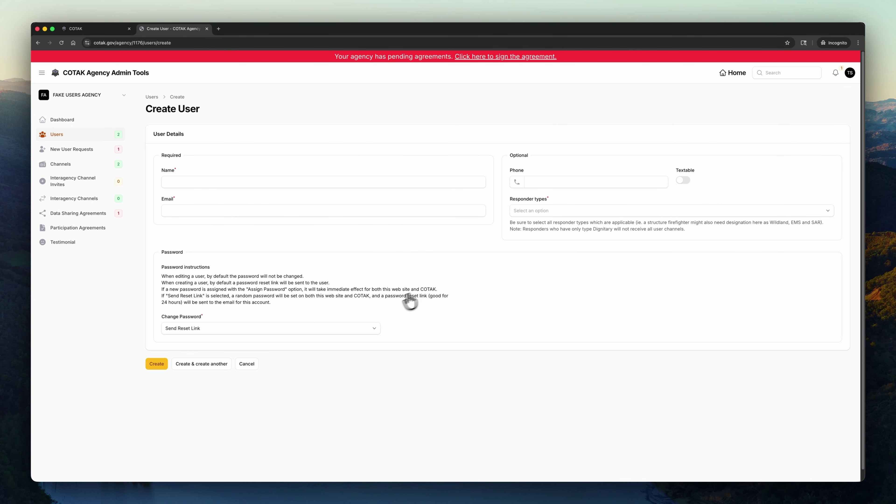
pyautogui.click(252, 364)
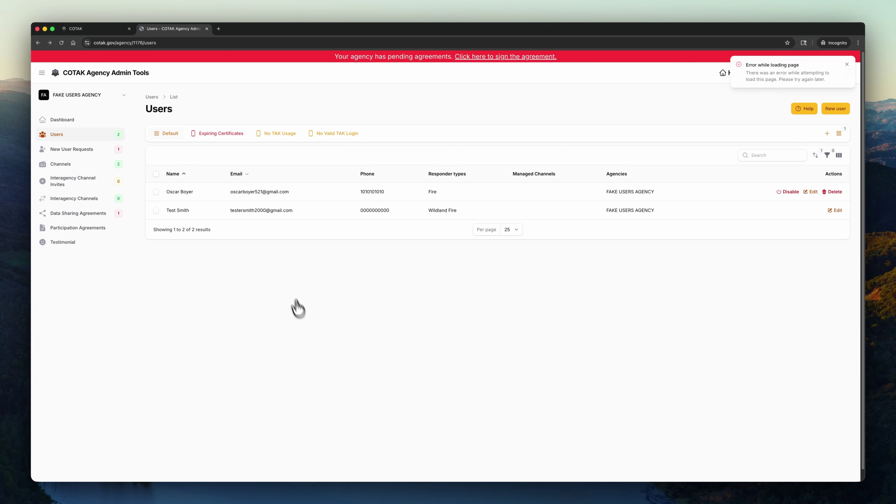
# Add Comm/Dispatch Center to the responder types of the first listed user and save the changes
pyautogui.click(178, 192)
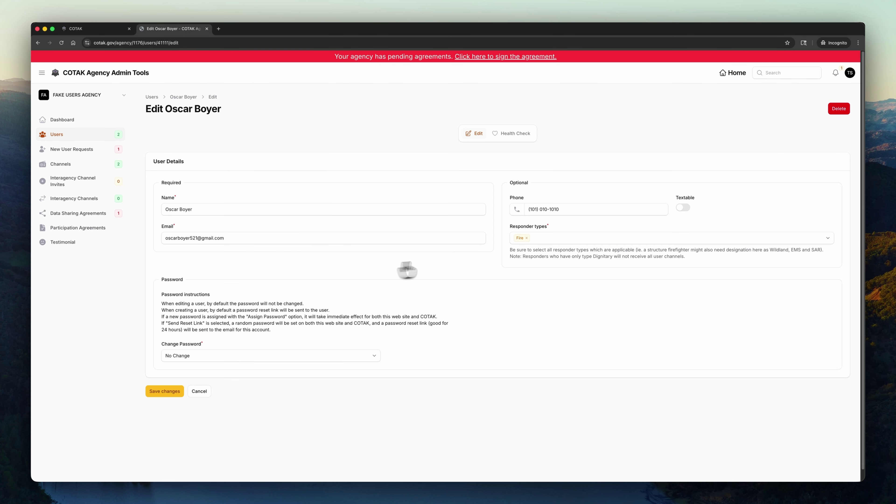
pyautogui.click(583, 238)
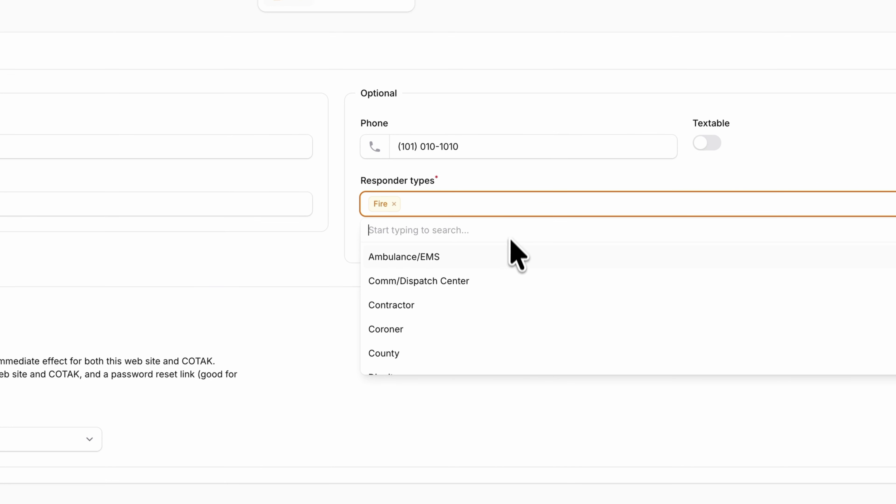
pyautogui.scroll(-1, 515, 302)
pyautogui.scroll(-5, 516, 298)
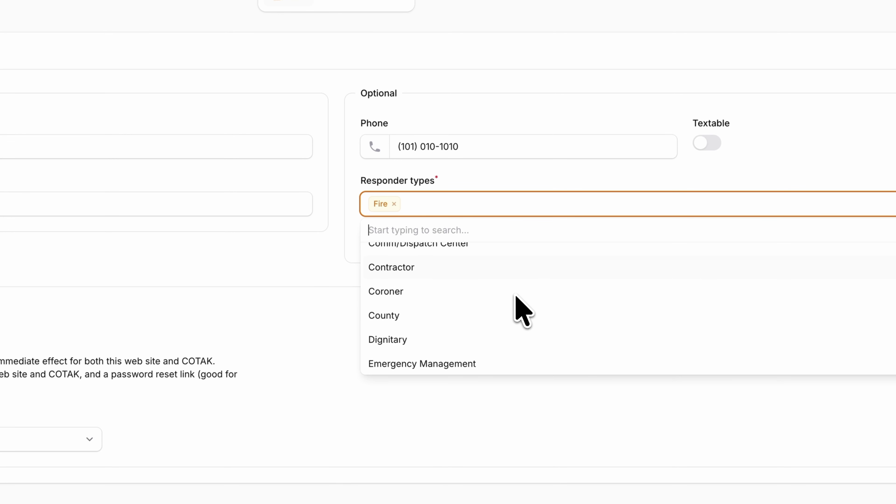
pyautogui.scroll(-6, 516, 297)
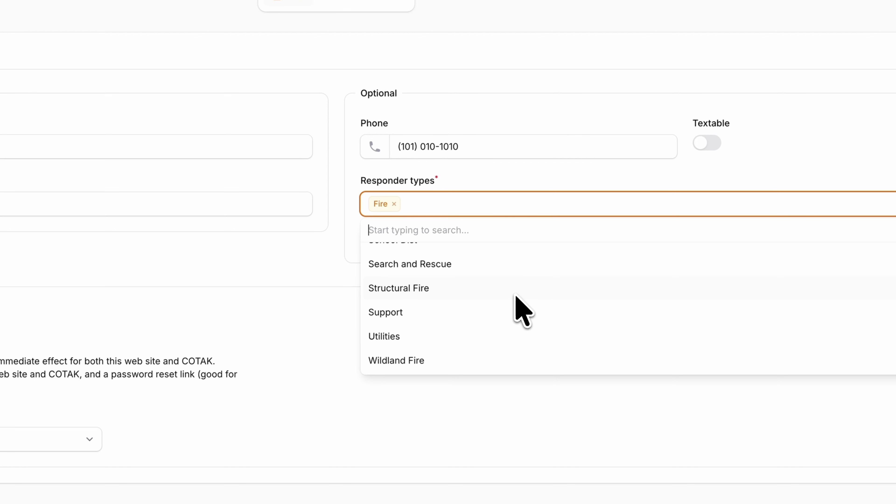
pyautogui.scroll(10, 516, 298)
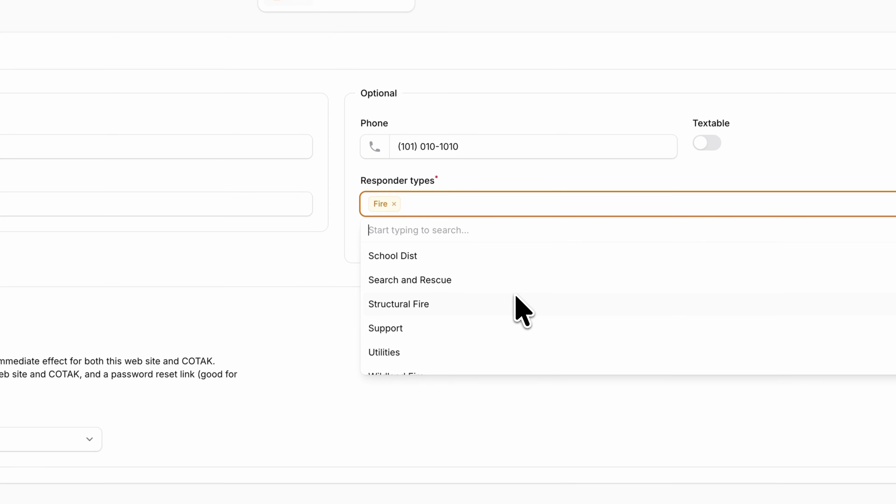
pyautogui.scroll(1, 517, 300)
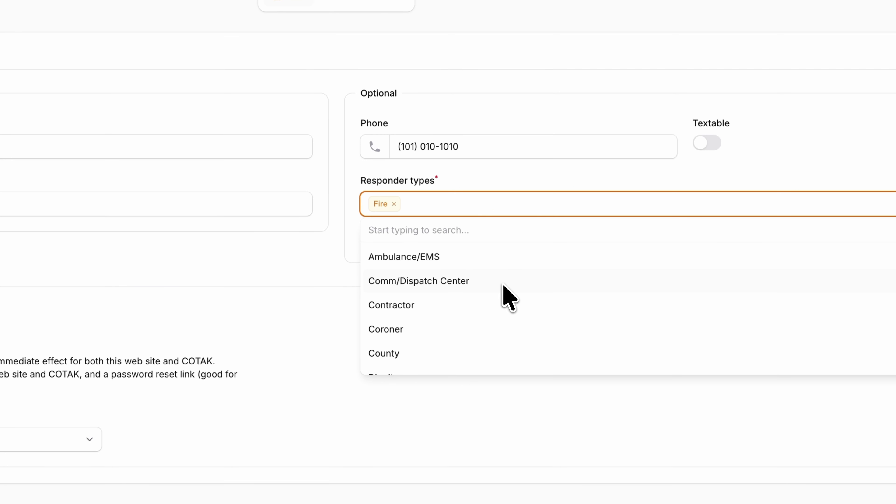
pyautogui.click(503, 282)
pyautogui.click(315, 335)
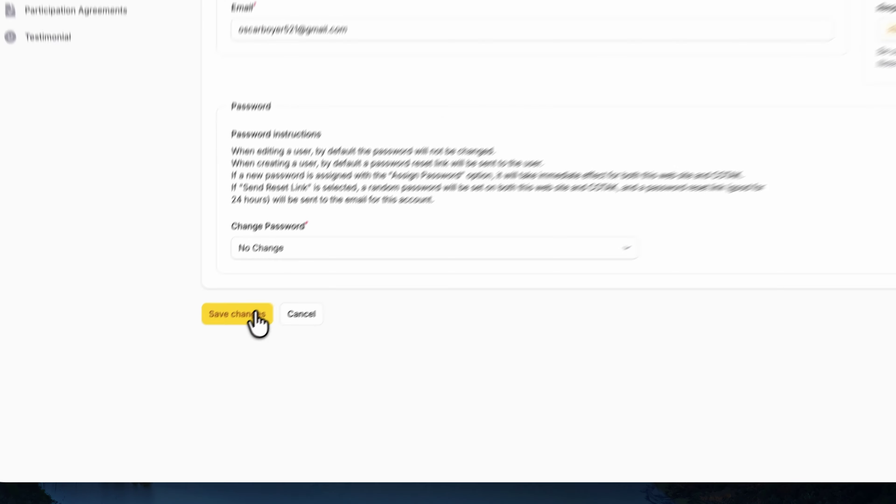
pyautogui.click(286, 300)
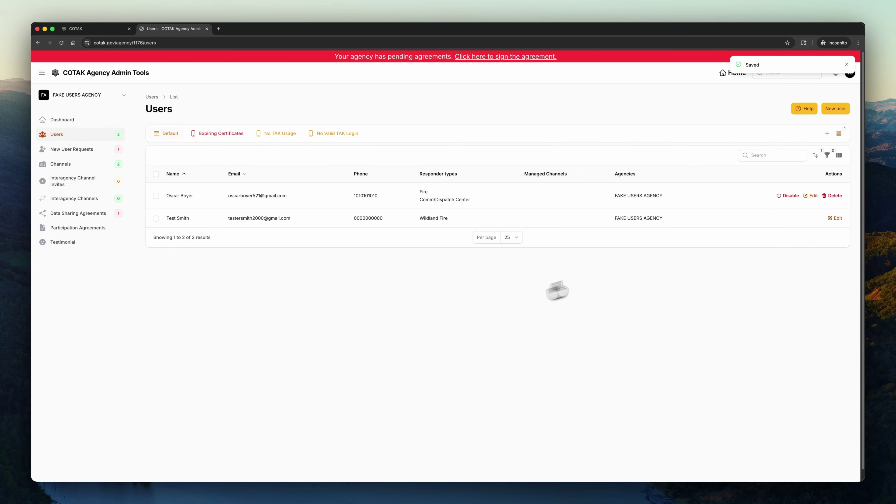
# Bring up the Disable and Delete confirmations for the first listed user and cancel both
pyautogui.click(791, 196)
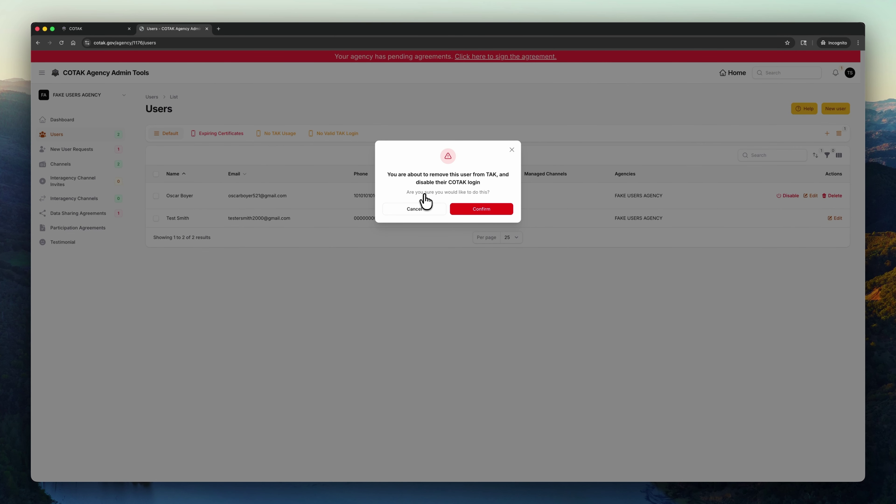
pyautogui.click(426, 208)
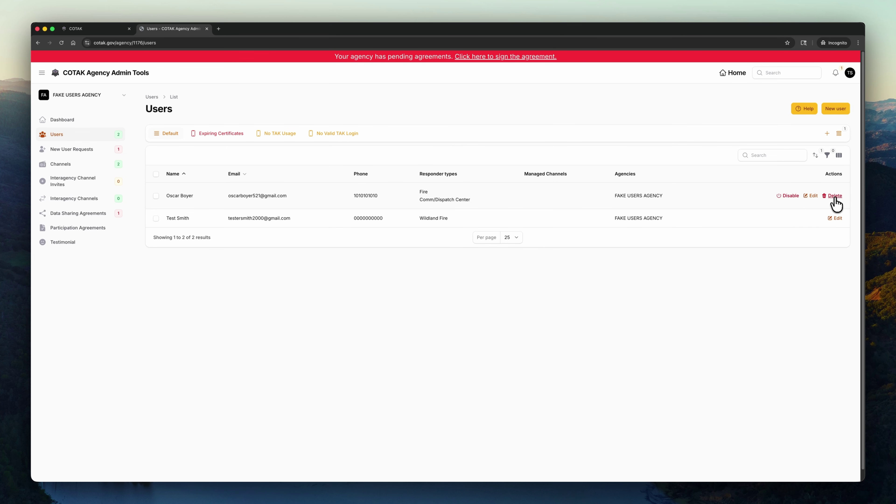
pyautogui.click(833, 196)
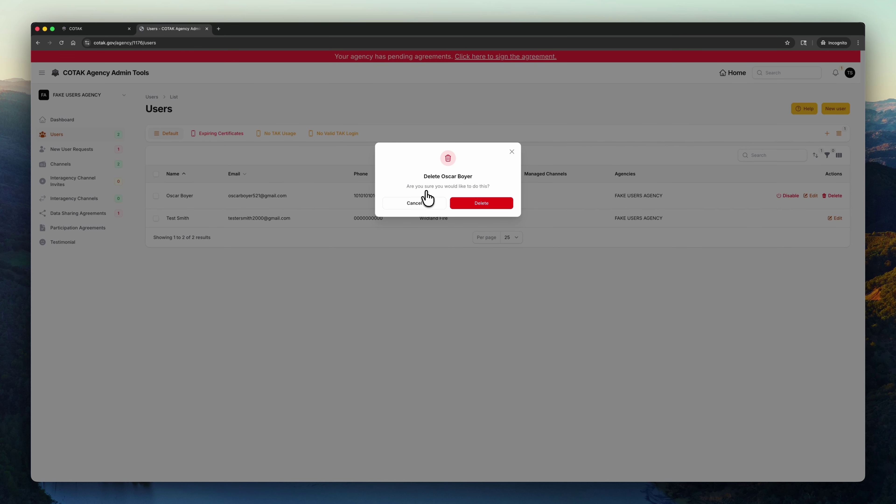
pyautogui.click(430, 205)
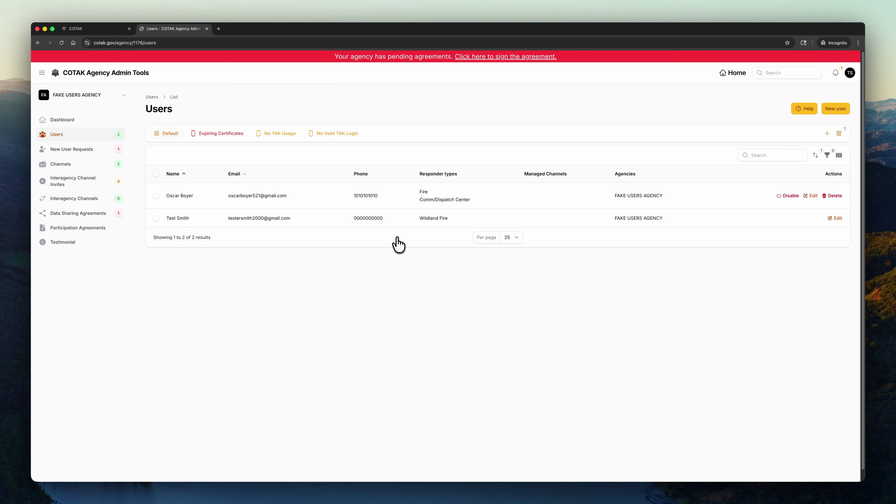
# View the Change Password options in the Create User form, keep Send Reset Link, and cancel the form
pyautogui.click(835, 109)
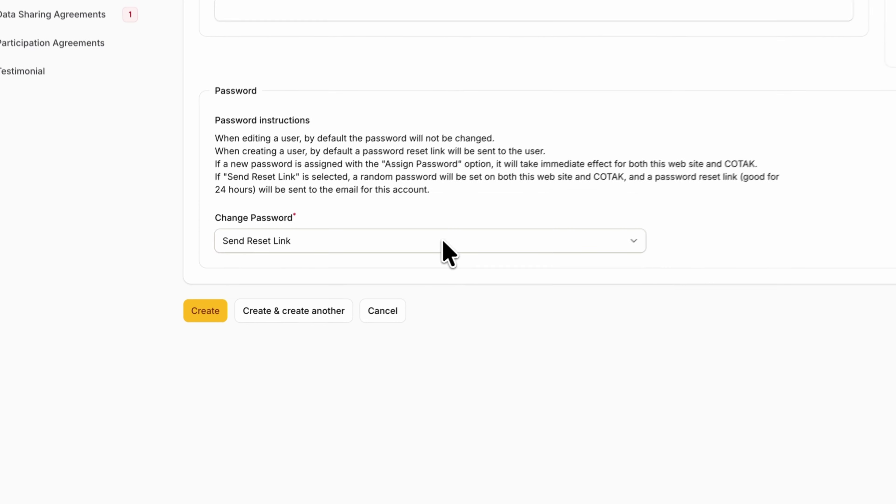
pyautogui.click(277, 328)
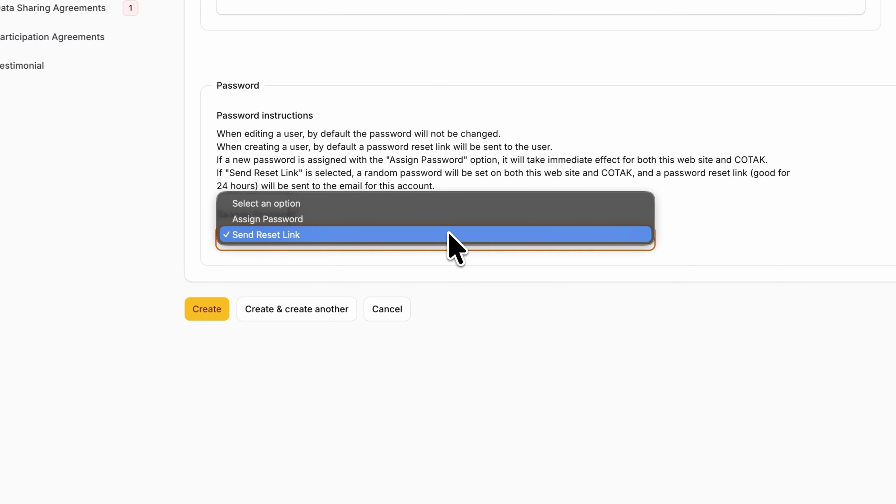
pyautogui.click(453, 234)
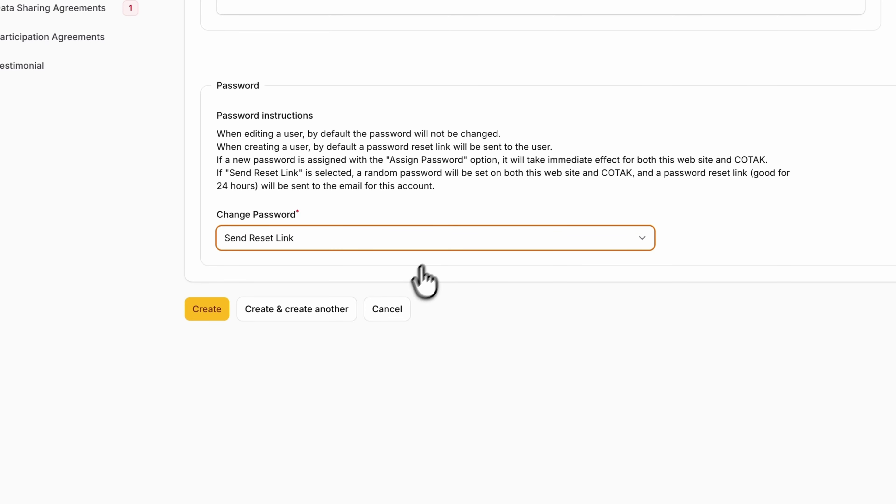
pyautogui.click(391, 309)
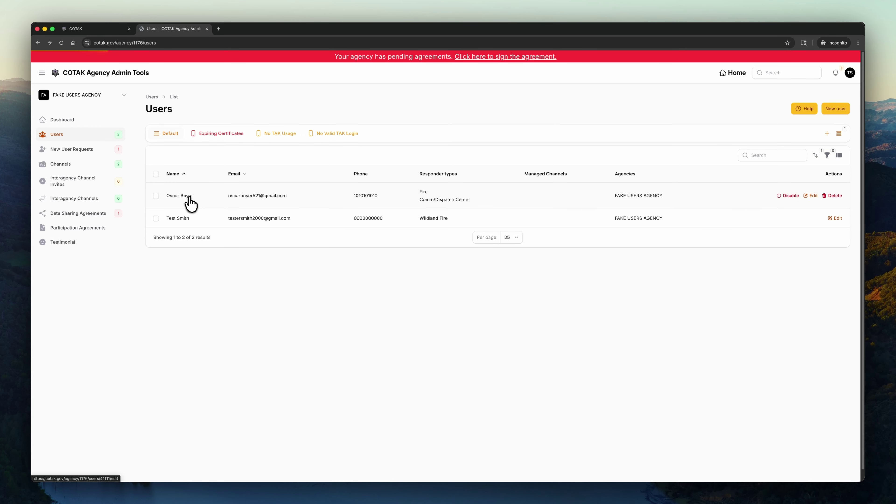
# Open the first listed user's record, leave the edit form without saving, and read through the whole Health Check
pyautogui.click(281, 194)
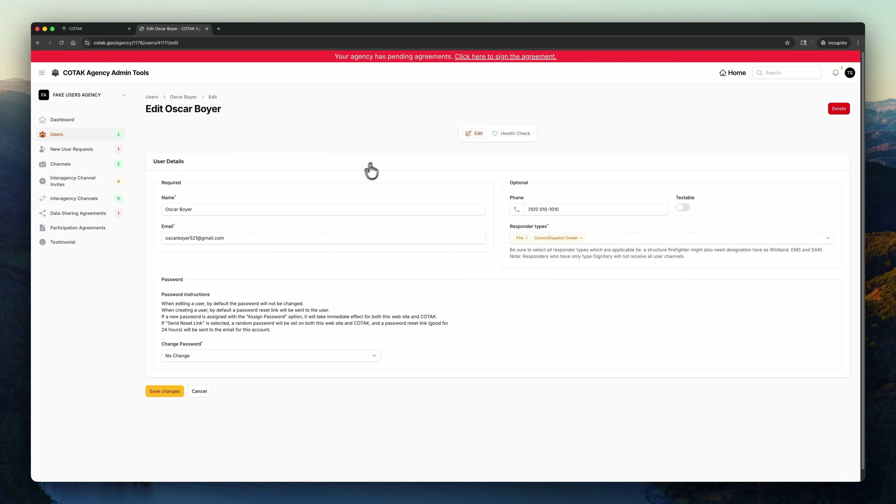
pyautogui.click(526, 138)
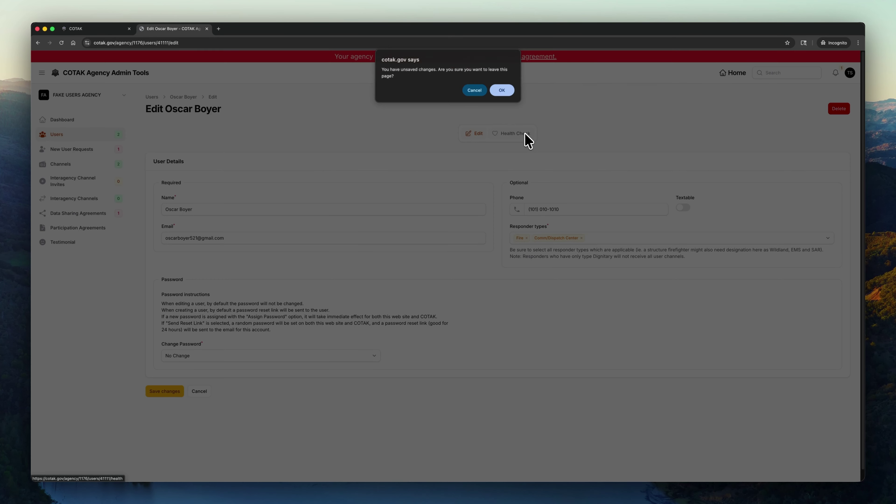
pyautogui.click(509, 96)
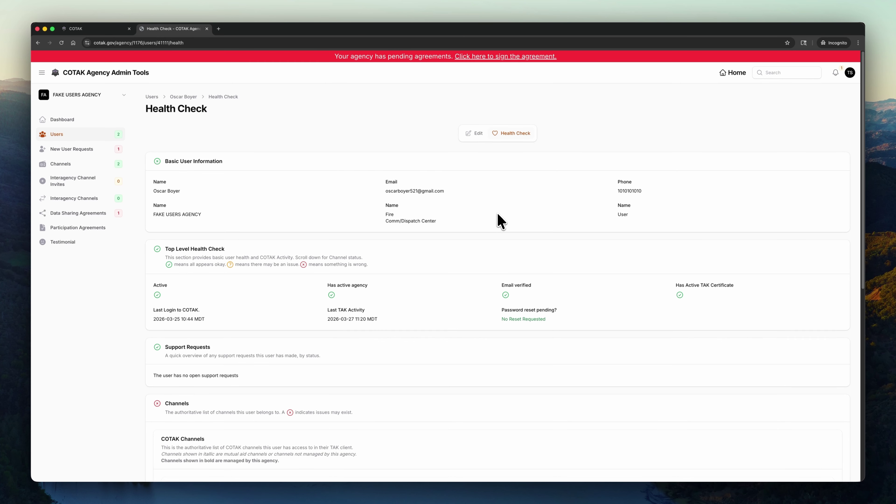
pyautogui.scroll(-3, 497, 213)
pyautogui.scroll(-5, 501, 295)
pyautogui.scroll(-5, 540, 307)
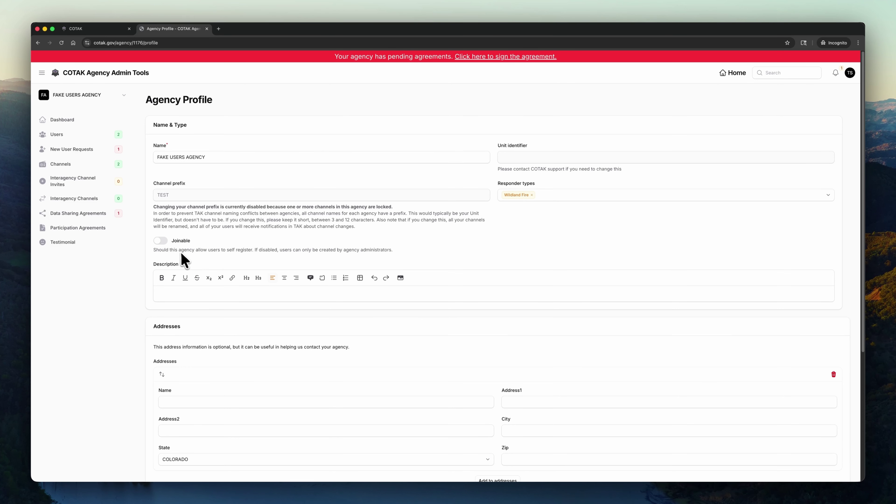
# Turn on Joinable in the agency profile and open the pending user request from the notifications
pyautogui.click(162, 240)
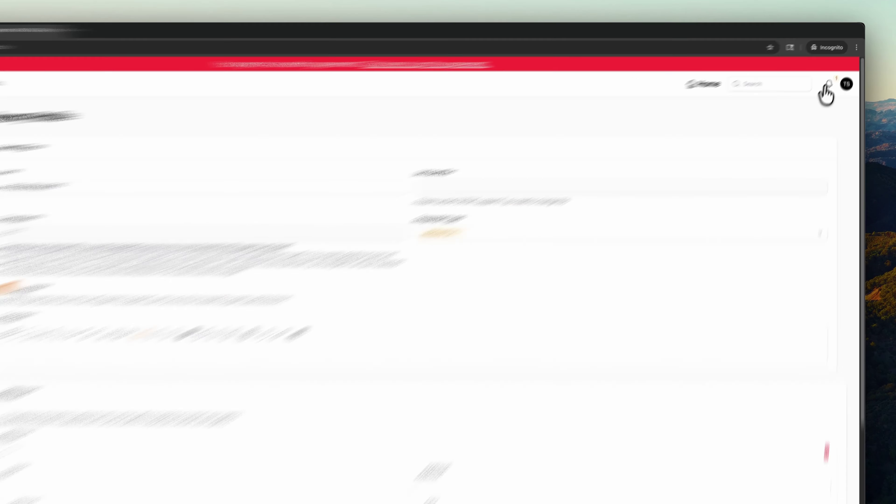
pyautogui.click(836, 73)
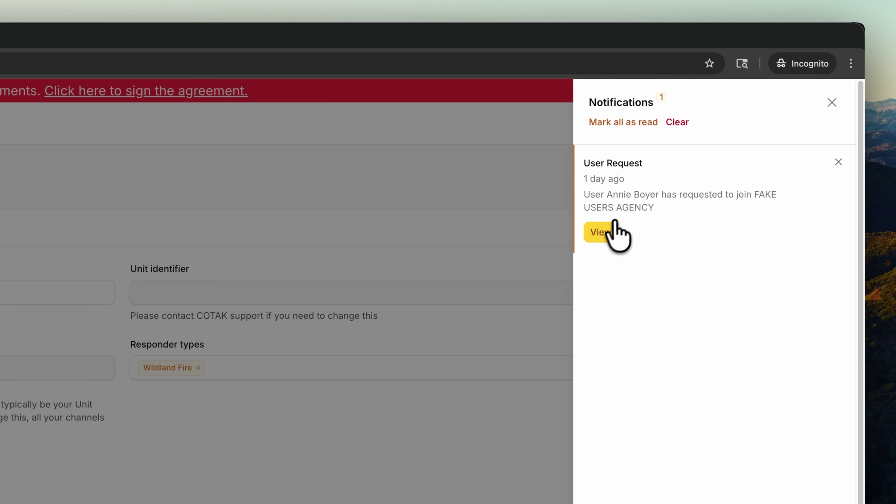
pyautogui.click(604, 237)
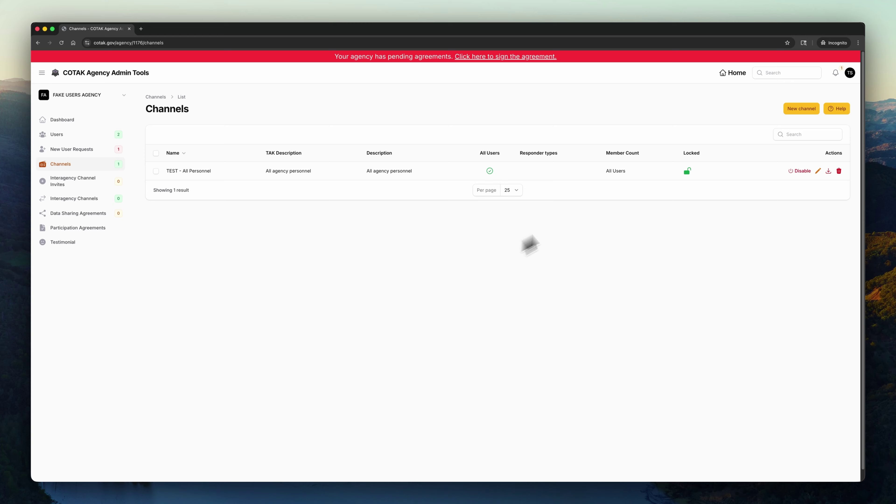
# Open the Create Channel form and look at the selectable responder types for membership, leaving the Responder Types option off
pyautogui.click(800, 162)
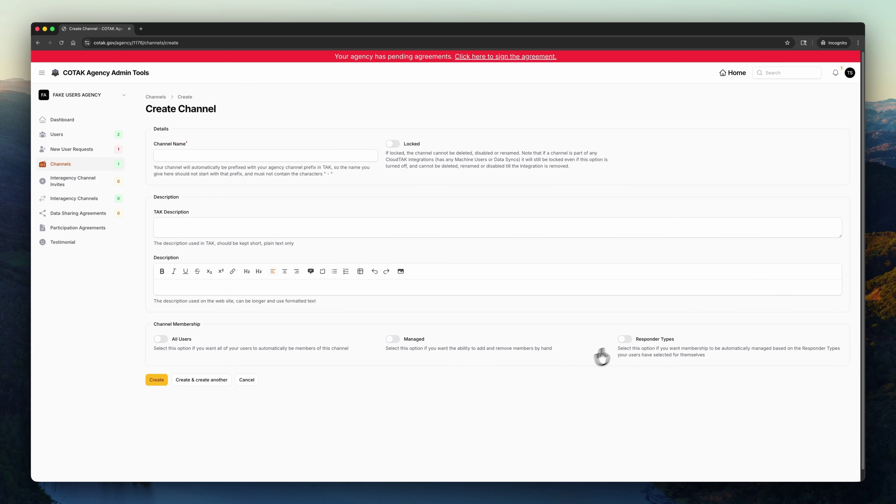
pyautogui.click(624, 339)
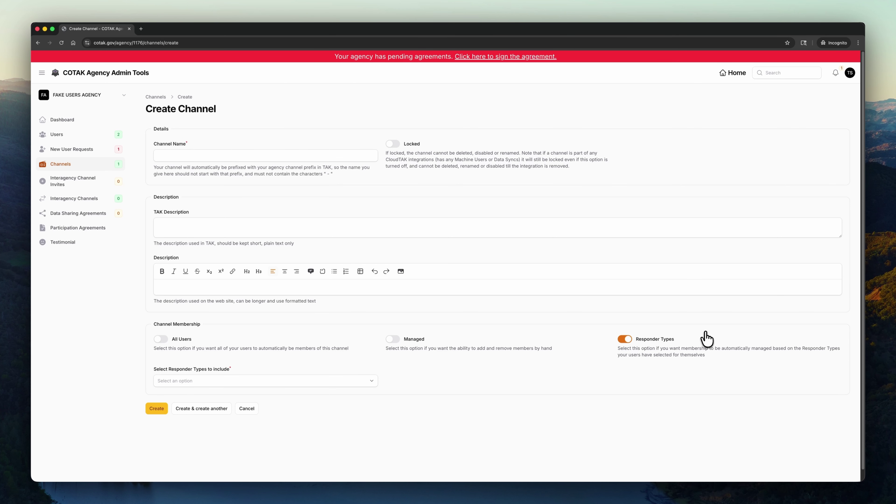
pyautogui.click(351, 382)
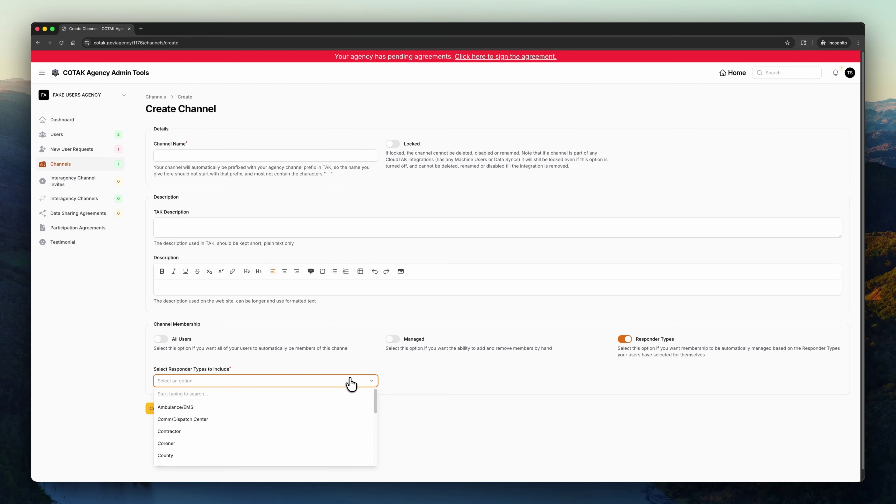
pyautogui.click(352, 382)
pyautogui.click(626, 340)
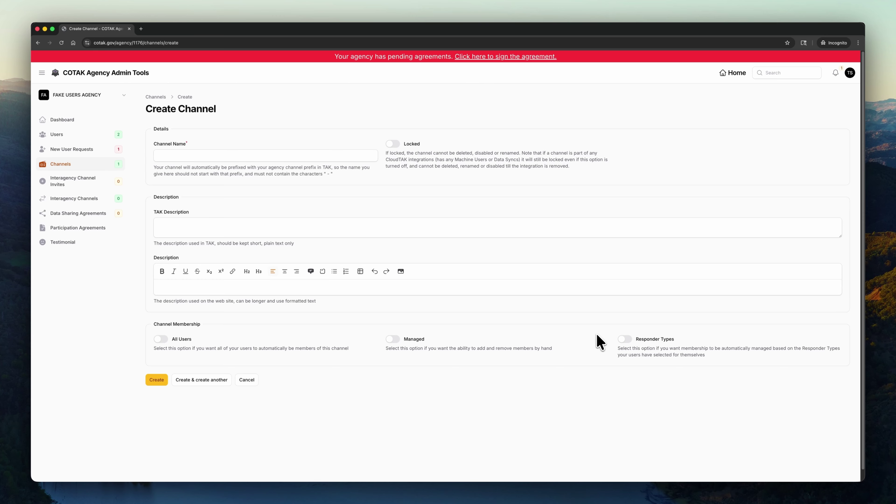
# Create a channel named Operations with Managed membership
pyautogui.click(389, 341)
pyautogui.click(296, 155)
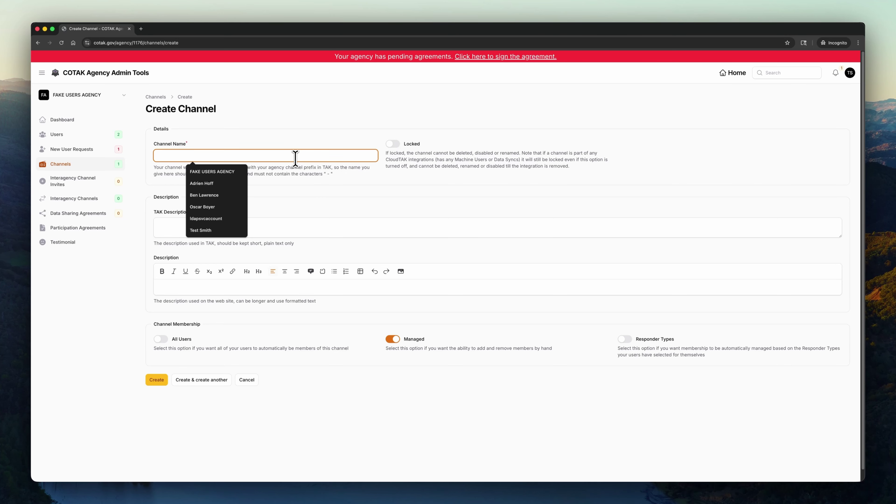
pyautogui.write('Operations')
pyautogui.click(302, 141)
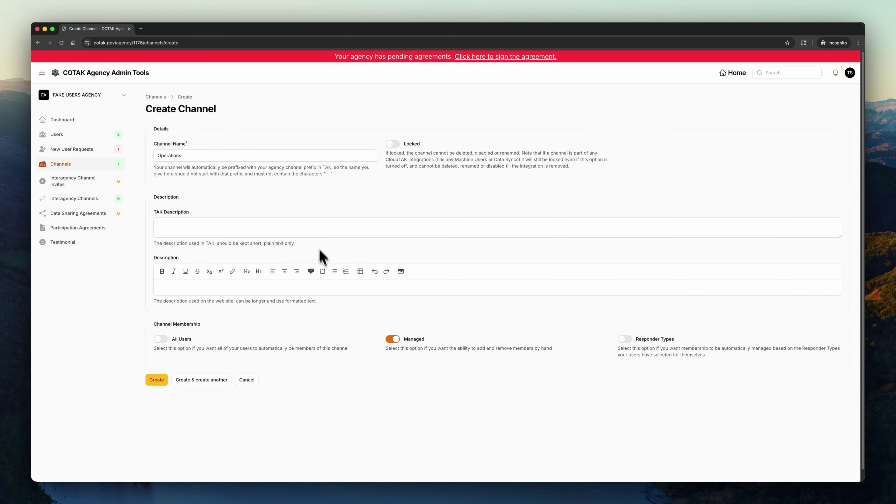
pyautogui.click(157, 380)
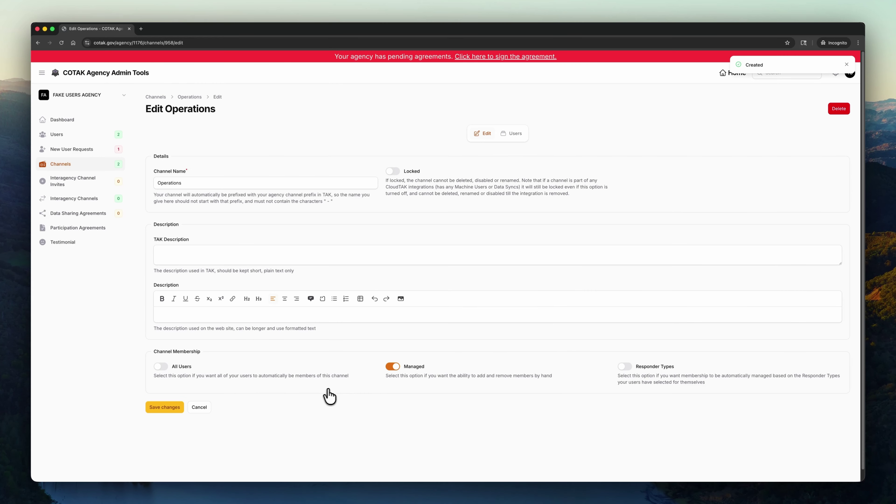
# Generate a KMZ of tracks and markers for the TEST - All Personnel channel covering 1 (last 24 hours), and bring up the notifications
pyautogui.click(155, 97)
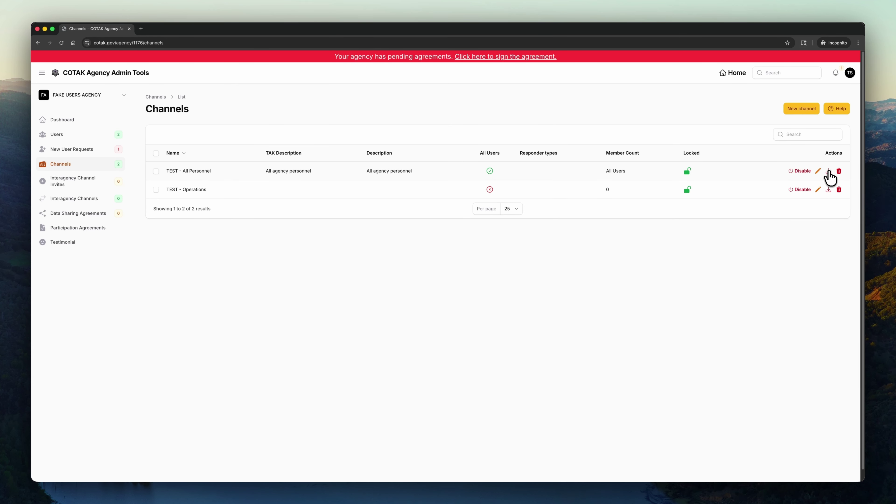
pyautogui.click(829, 171)
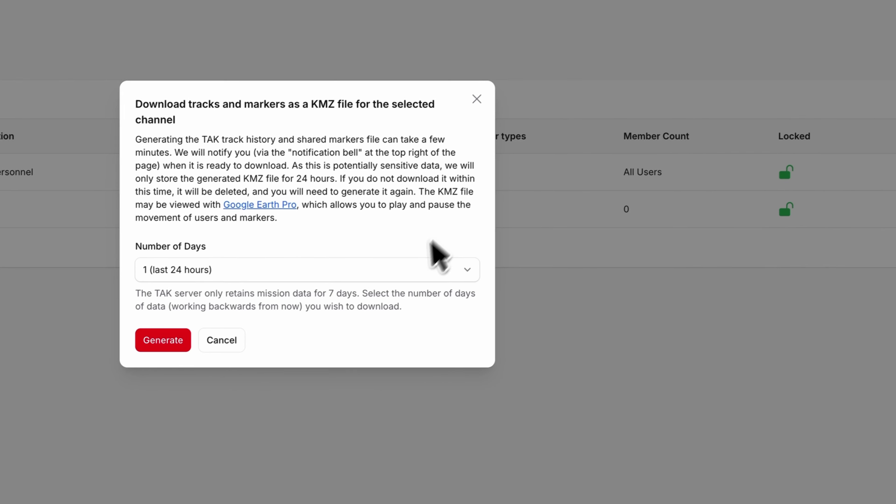
pyautogui.click(220, 319)
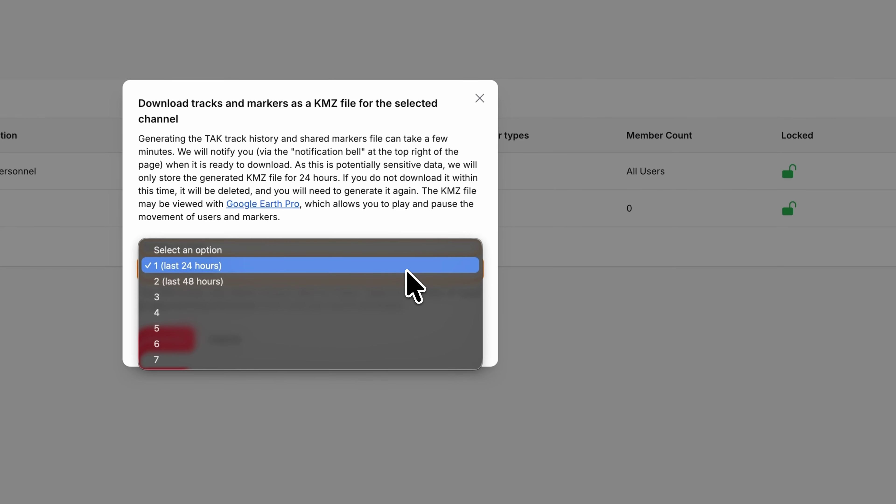
pyautogui.click(406, 268)
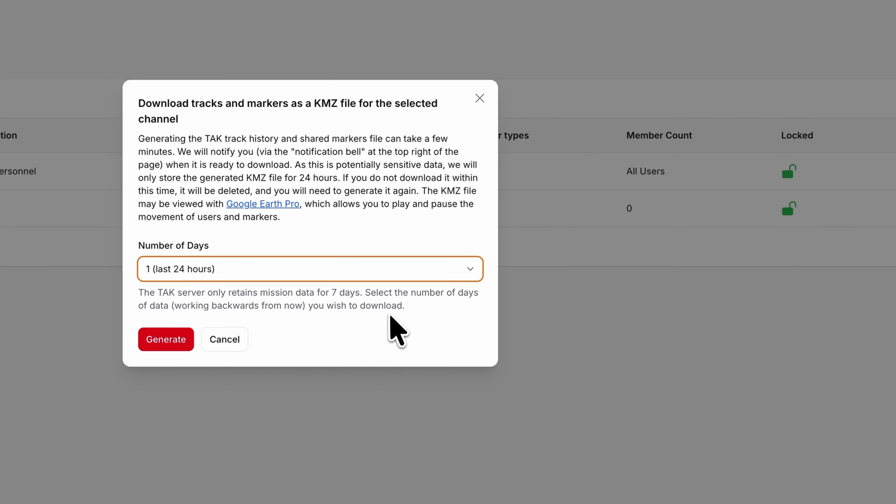
pyautogui.click(166, 340)
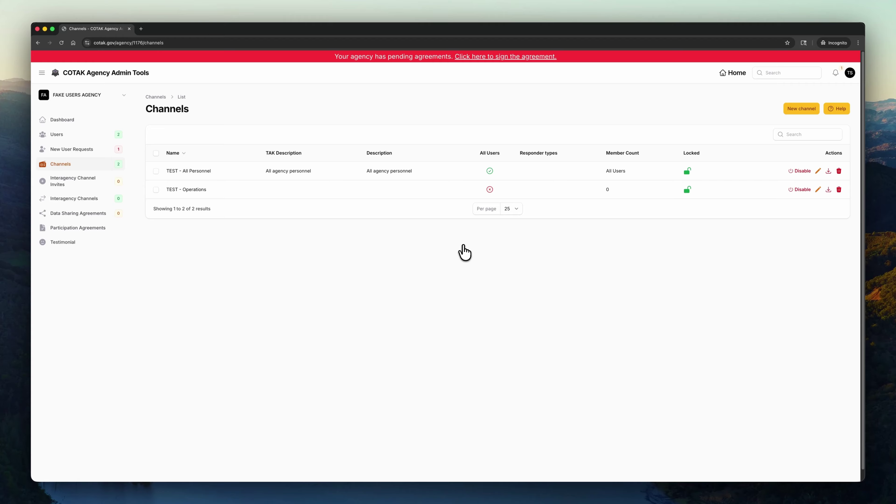
pyautogui.click(836, 73)
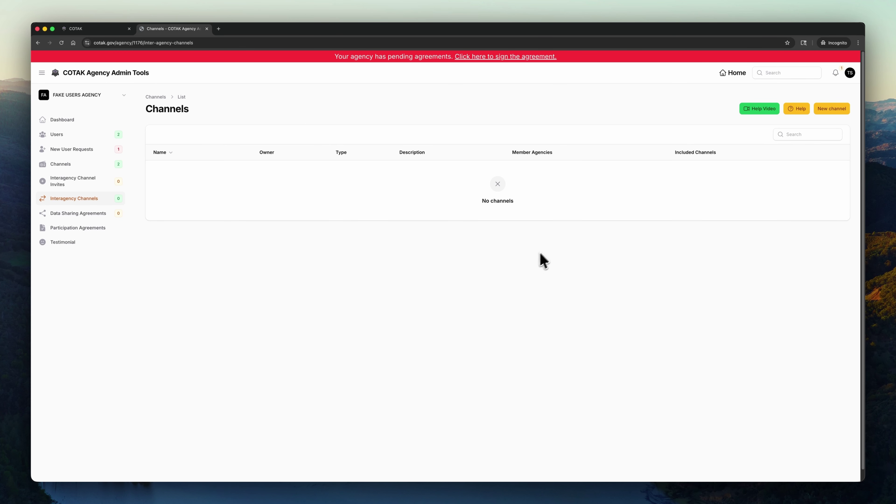
# View the help video for interagency channels, return to the agency's interagency channel list, and switch to the main COTAK site
pyautogui.click(759, 109)
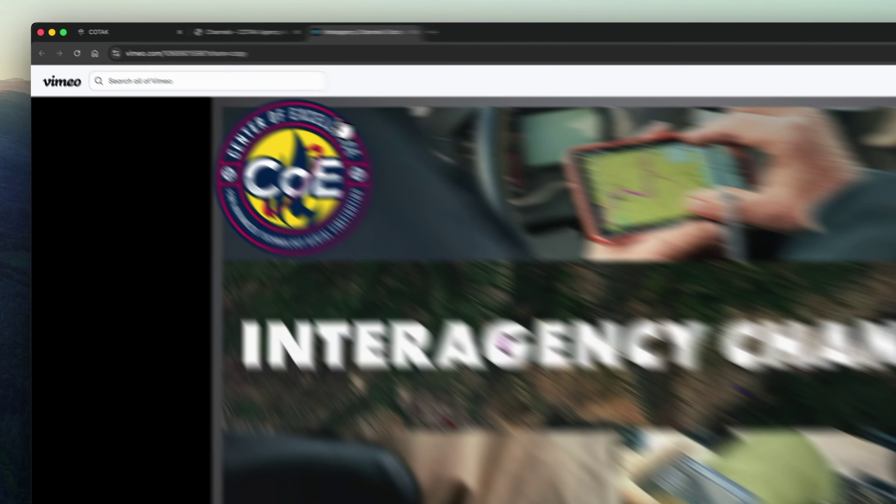
pyautogui.click(187, 29)
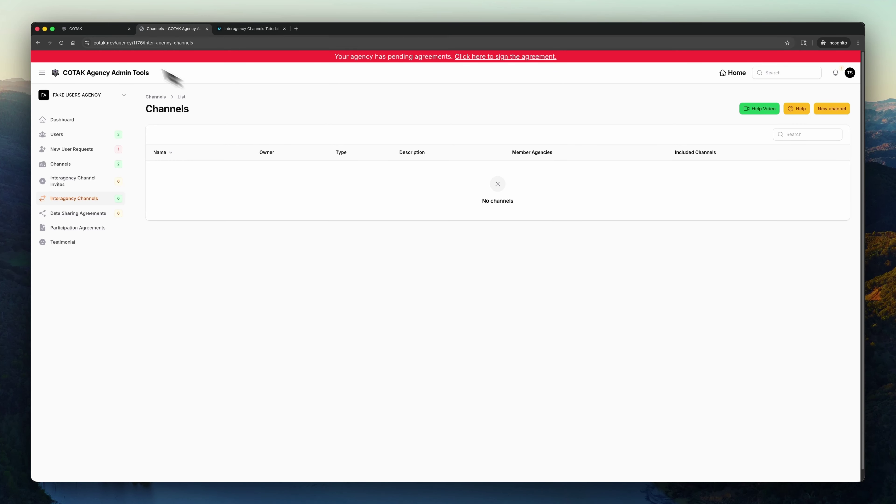
pyautogui.click(93, 29)
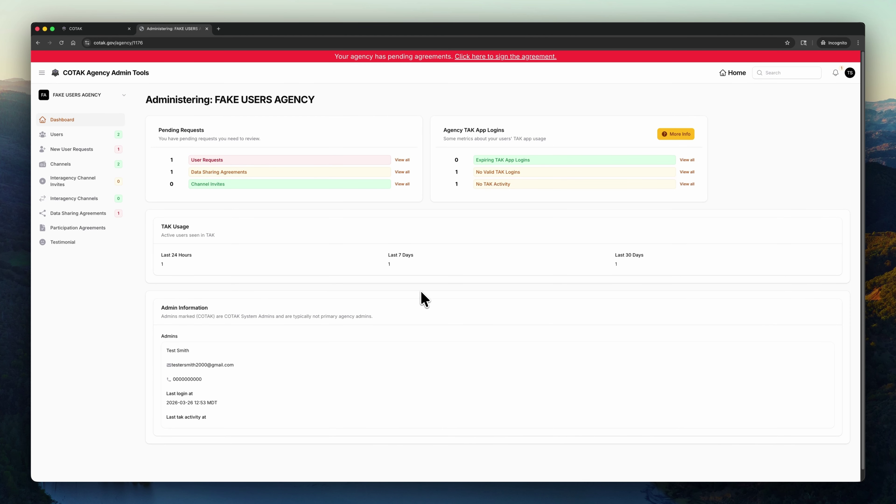
# Open the TESTCO data sharing agreement for signing and look over its instructions, PDF, and Sign and Upload section
pyautogui.click(92, 214)
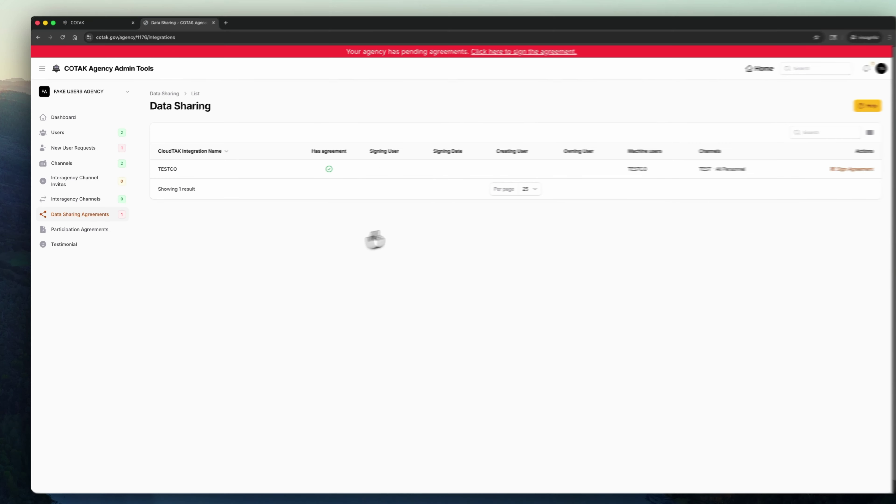
pyautogui.click(817, 177)
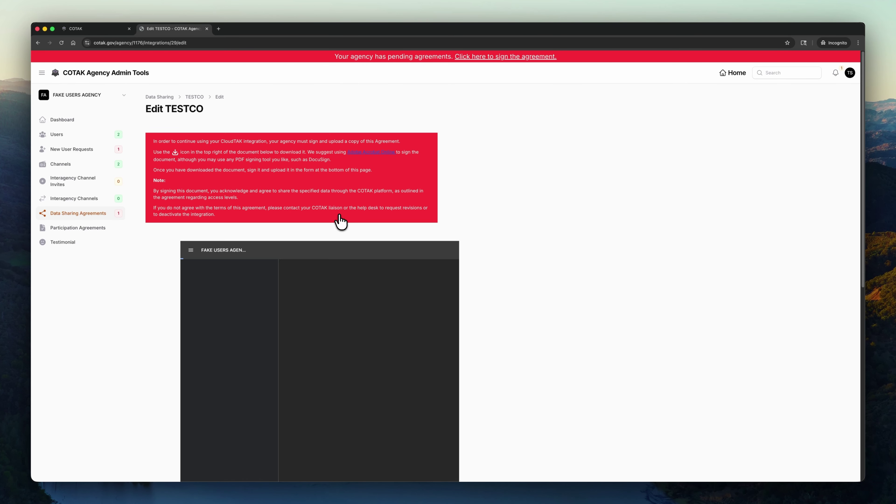
pyautogui.scroll(-7, 462, 212)
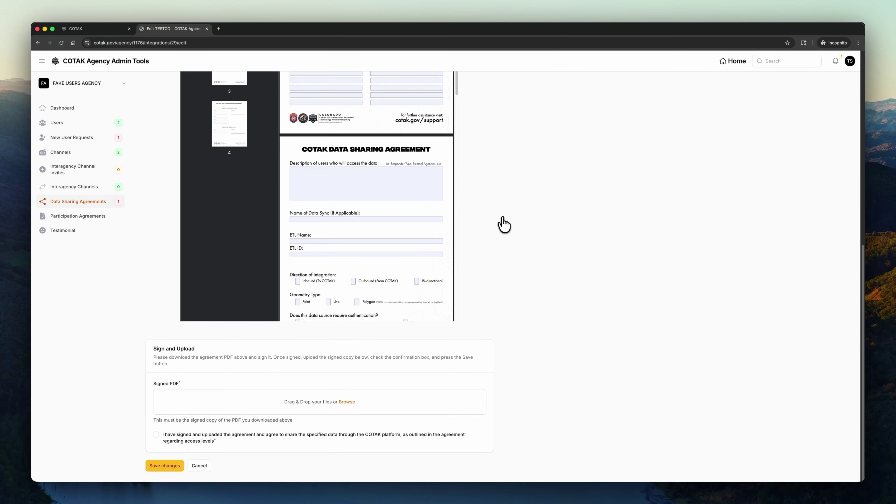
pyautogui.scroll(8, 504, 225)
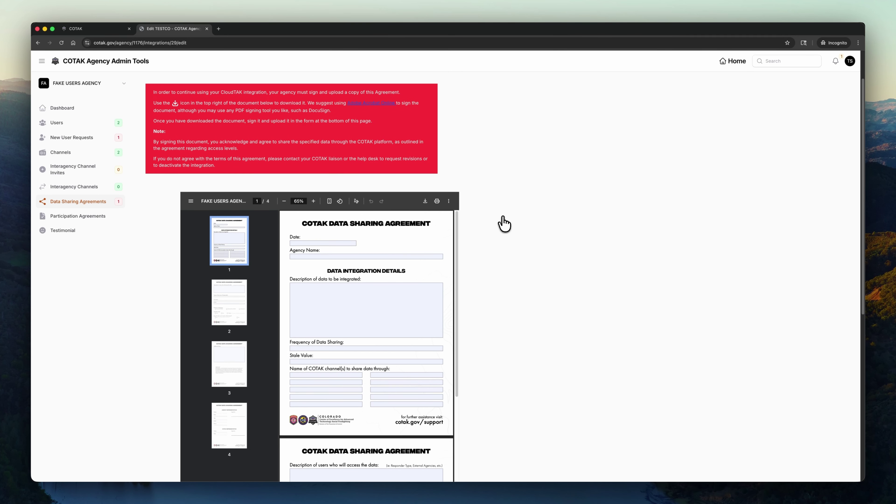
# Go to the System Integrations page of the main COTAK site and look over its Overview and Existing Integrations articles
pyautogui.click(95, 31)
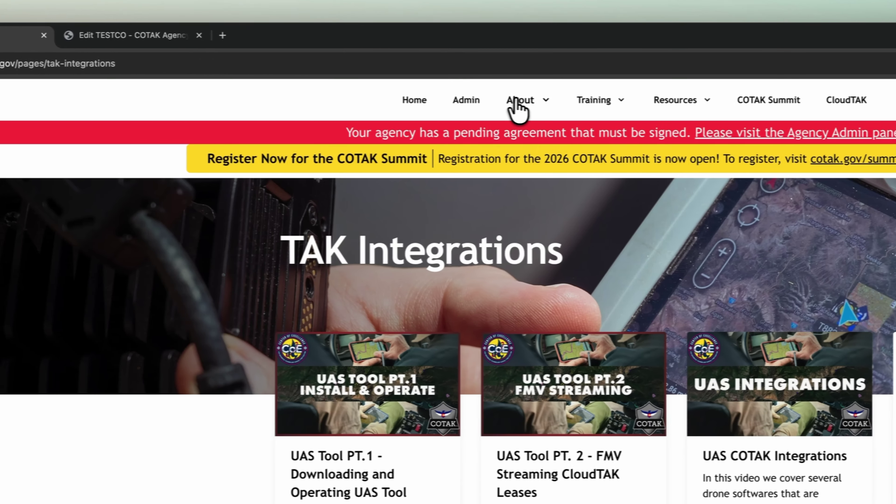
pyautogui.click(704, 101)
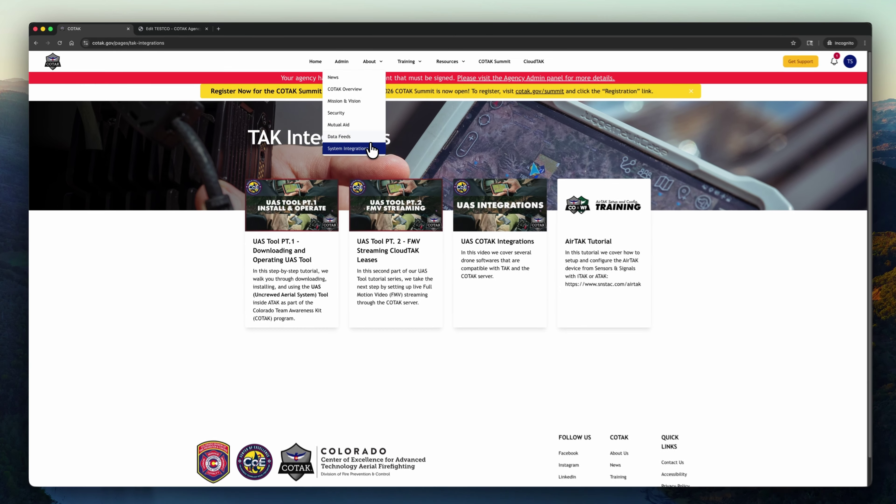
pyautogui.click(433, 233)
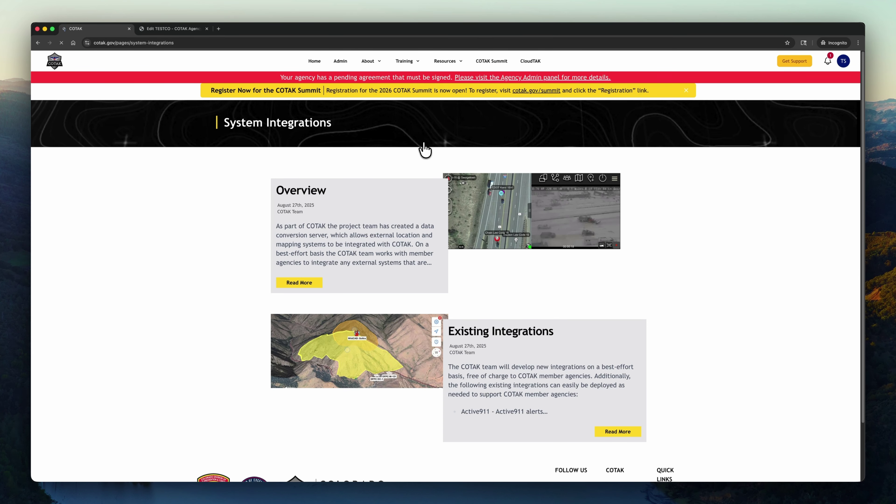
pyautogui.scroll(-2, 634, 191)
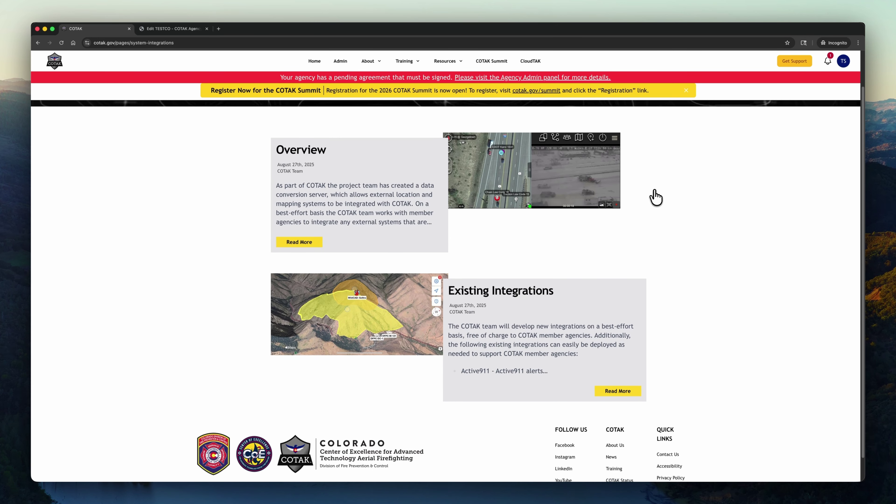
# View the Office Hours Support ticket list through Get Support, and return to the TESTCO data sharing agreement
pyautogui.click(795, 61)
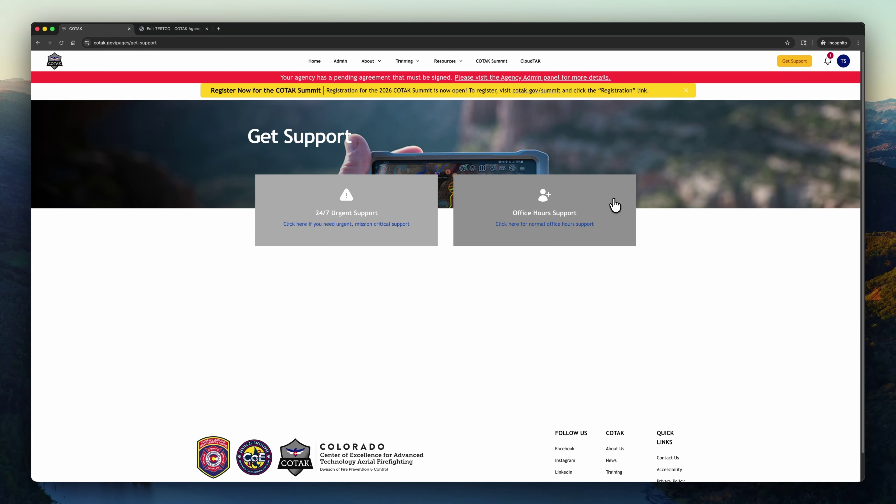
pyautogui.click(616, 205)
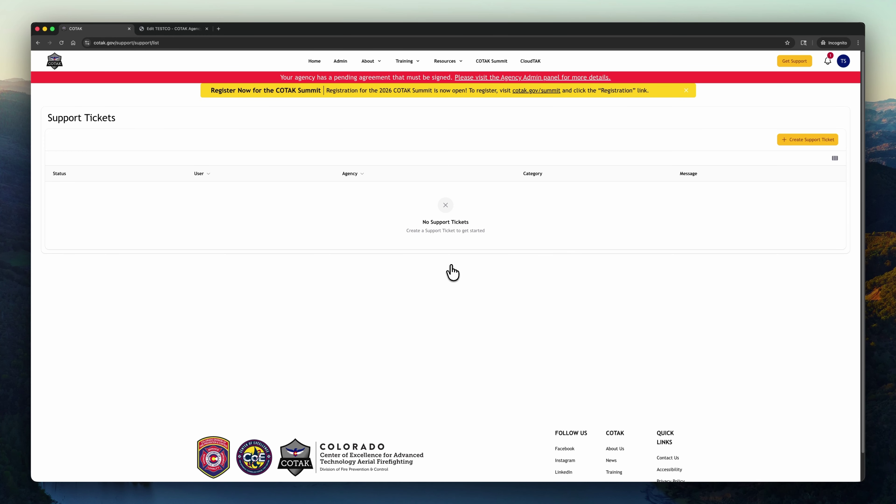
pyautogui.click(167, 29)
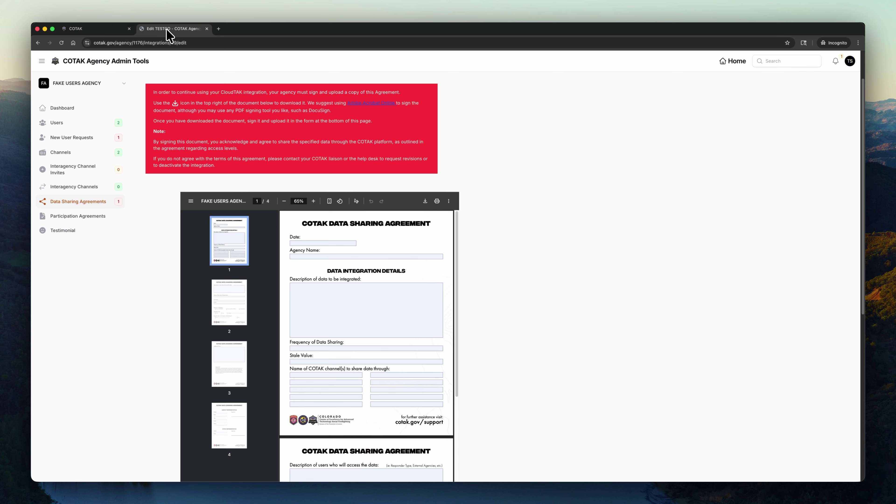
# Go to the agency's participation agreements, open the pending COTAK Participation Agreement for signing, and read through it
pyautogui.click(86, 216)
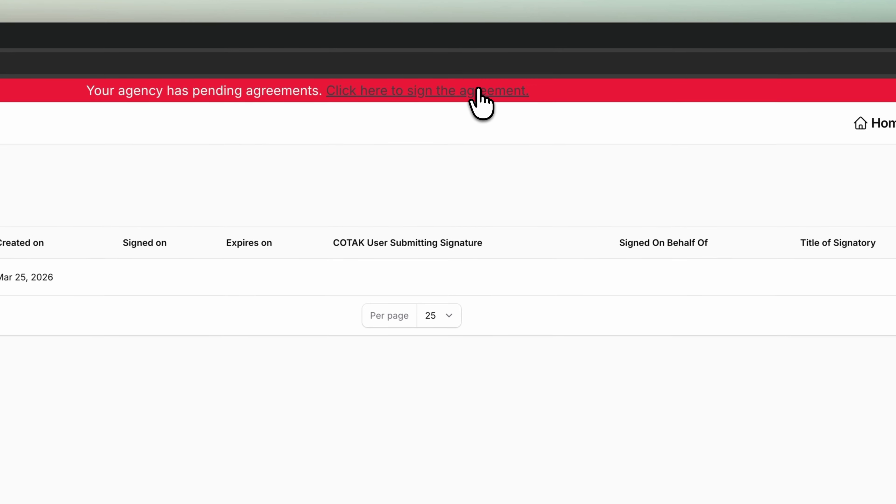
pyautogui.click(480, 92)
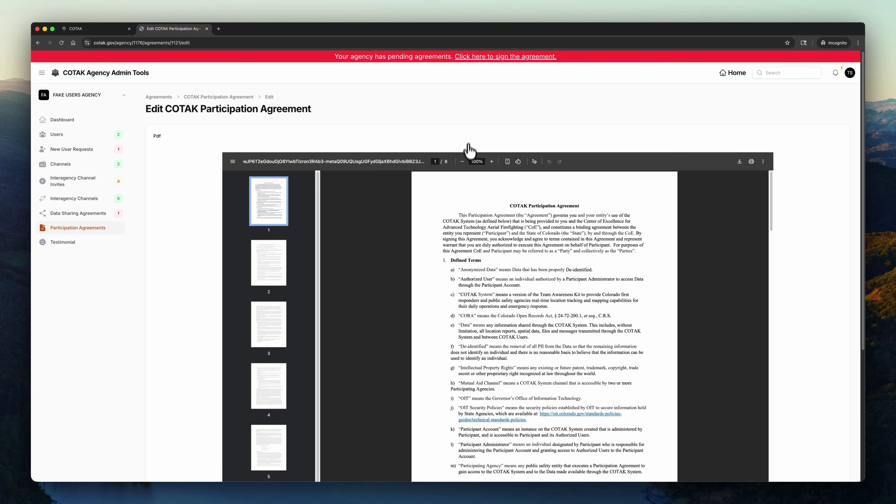
pyautogui.scroll(-5, 842, 176)
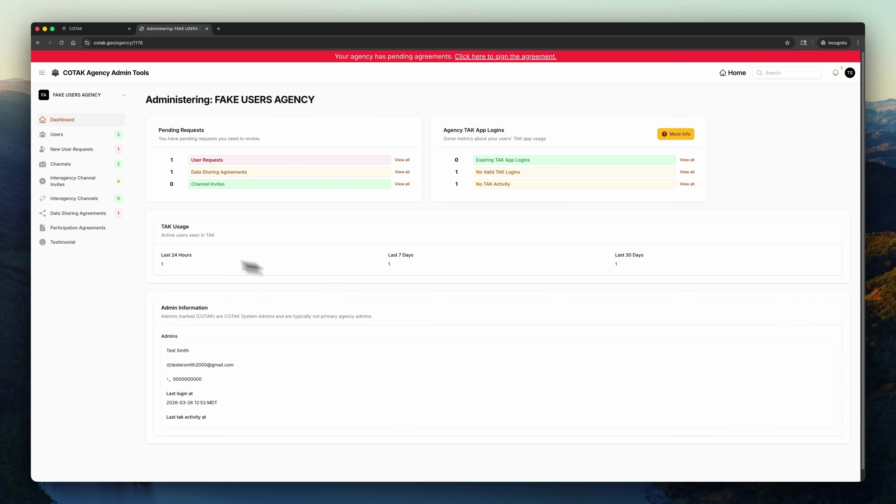
# View the agency's Testimonial page, and look through the public COTAK home page down to the responder logos and news
pyautogui.click(70, 242)
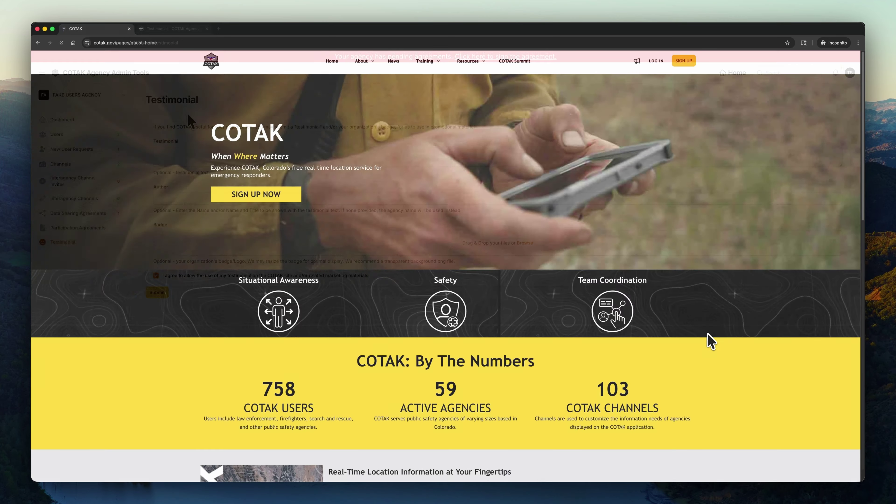
pyautogui.scroll(-10, 720, 342)
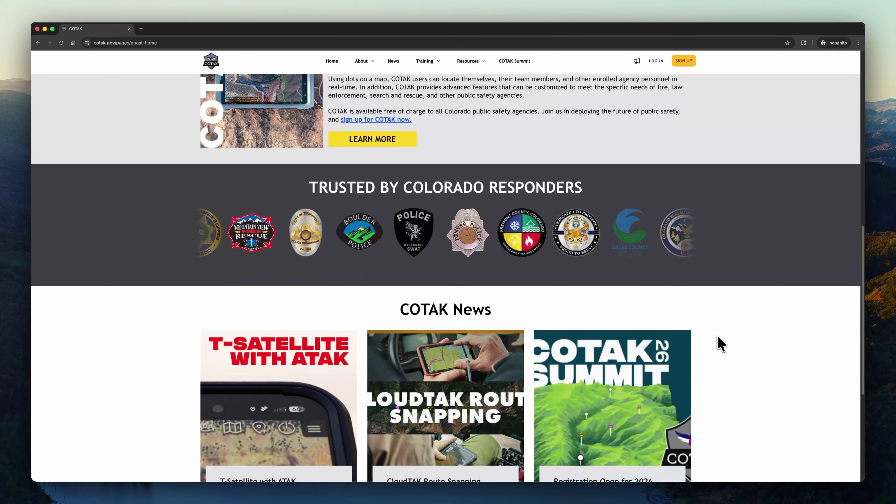